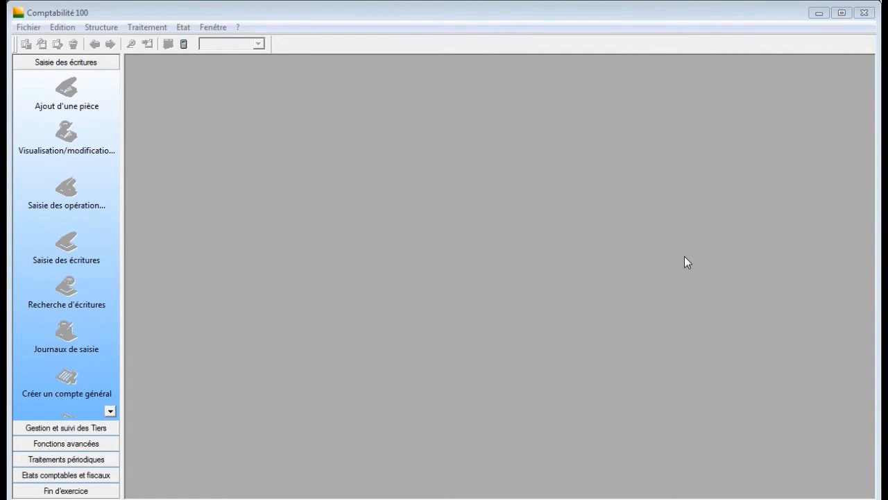
# Step: Start a new accounting file for the company STE MDOC without reusing the company information entered at installation
pyautogui.click(29, 27)
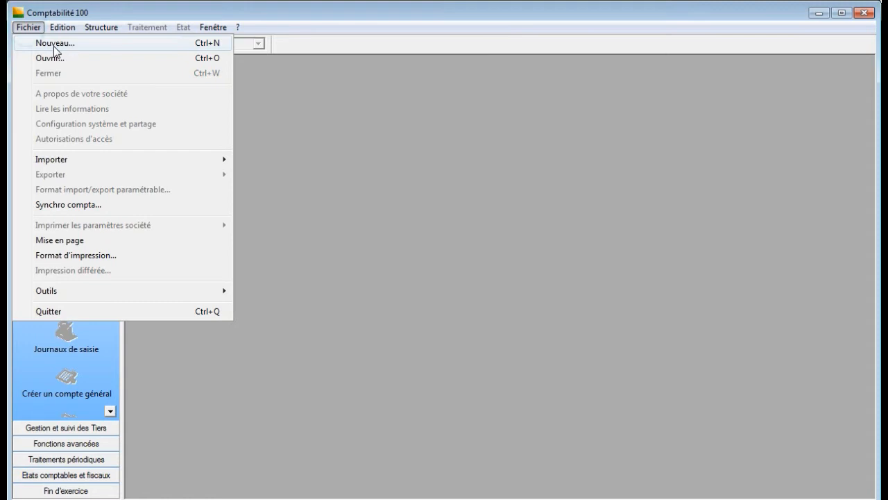
pyautogui.click(73, 43)
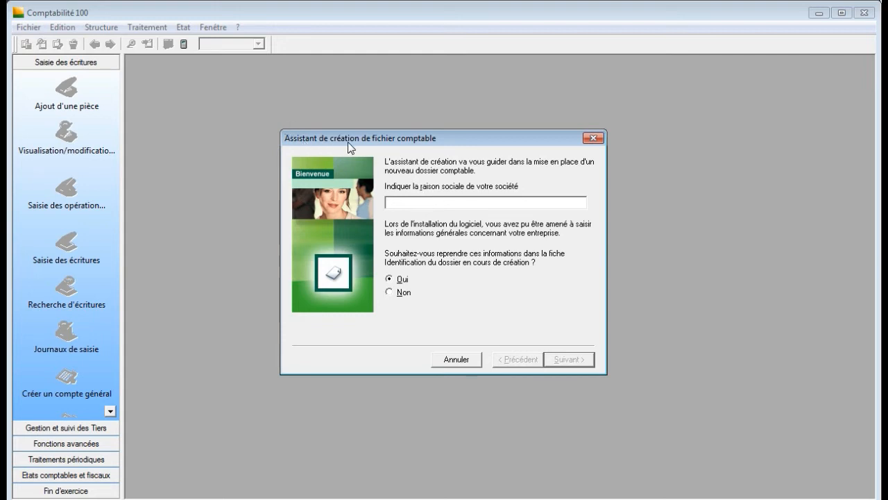
pyautogui.click(406, 203)
pyautogui.write('STE MDOC')
pyautogui.click(391, 294)
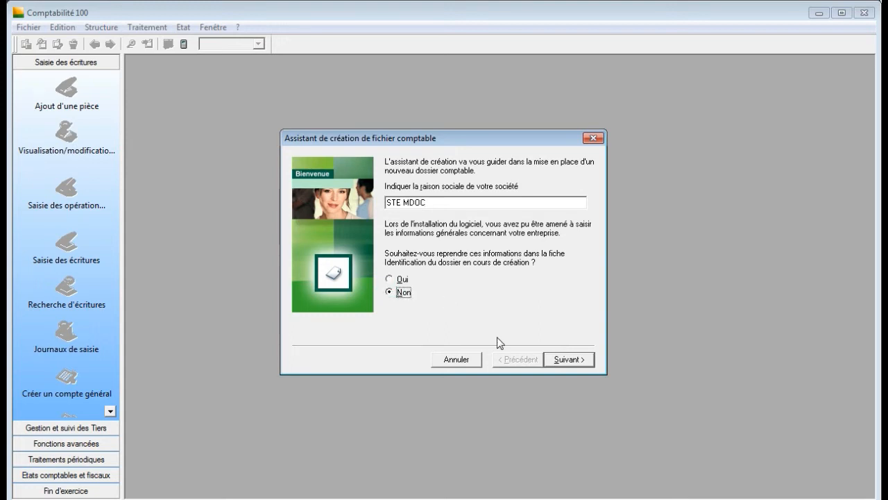
pyautogui.click(563, 360)
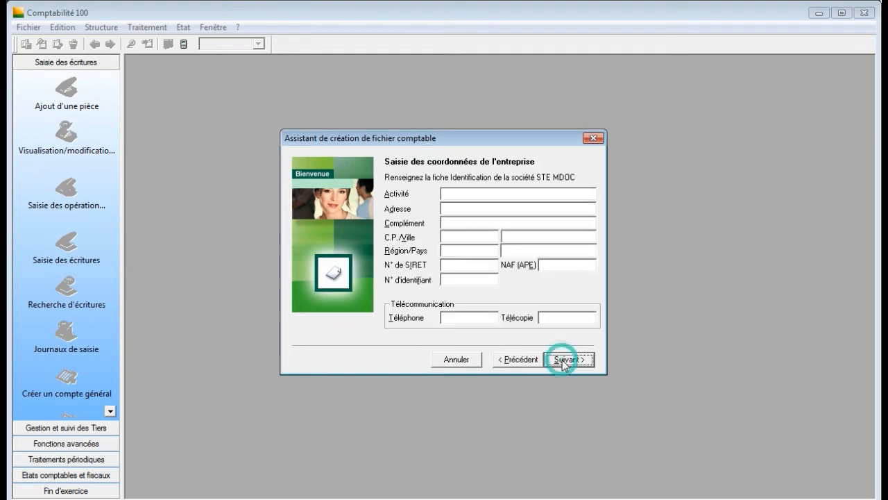
# Step: Enter activité1 as the company's activity
pyautogui.click(457, 194)
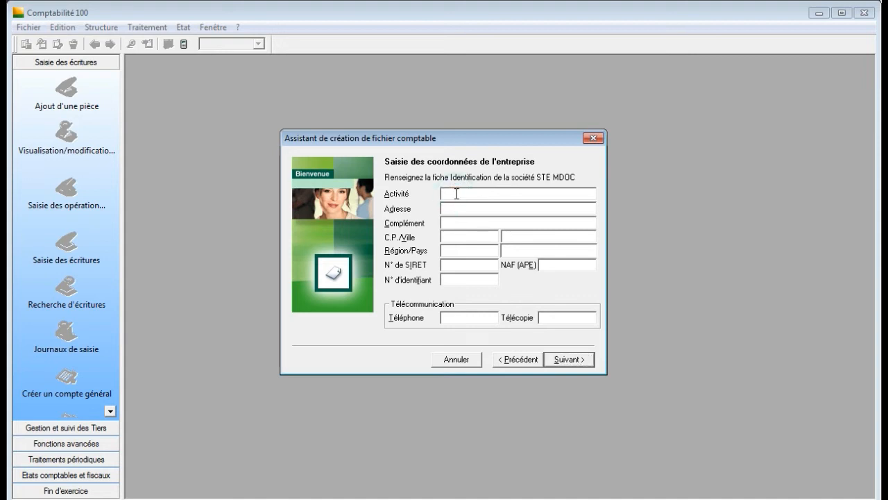
pyautogui.click(458, 208)
pyautogui.click(455, 194)
pyautogui.write('yd')
pyautogui.press('BackSpace')
pyautogui.press('BackSpace')
pyautogui.write('activité1')
# Step: Fill in the company's address, postal code, city and telephone number, and proceed to the fiscal year definition
pyautogui.click(469, 205)
pyautogui.write('adr1')
pyautogui.click(466, 239)
pyautogui.write('123456')
pyautogui.click(544, 234)
pyautogui.write('casa')
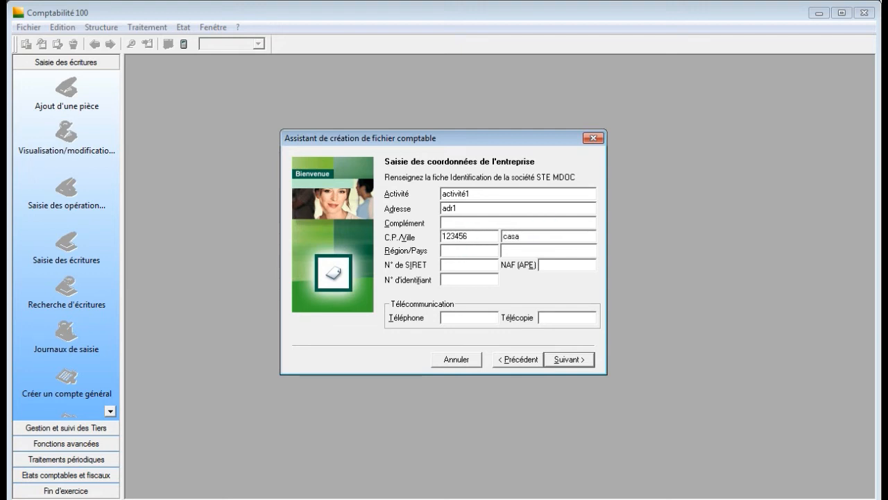
pyautogui.click(466, 317)
pyautogui.write('09876543')
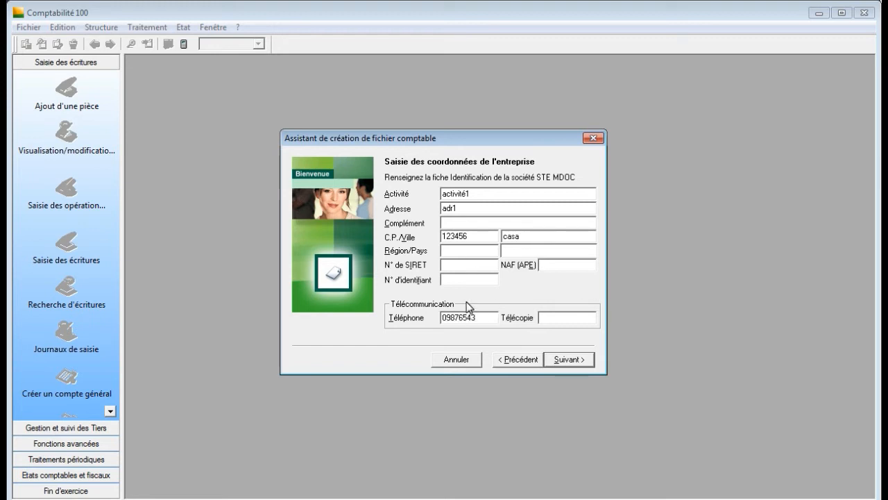
pyautogui.click(569, 359)
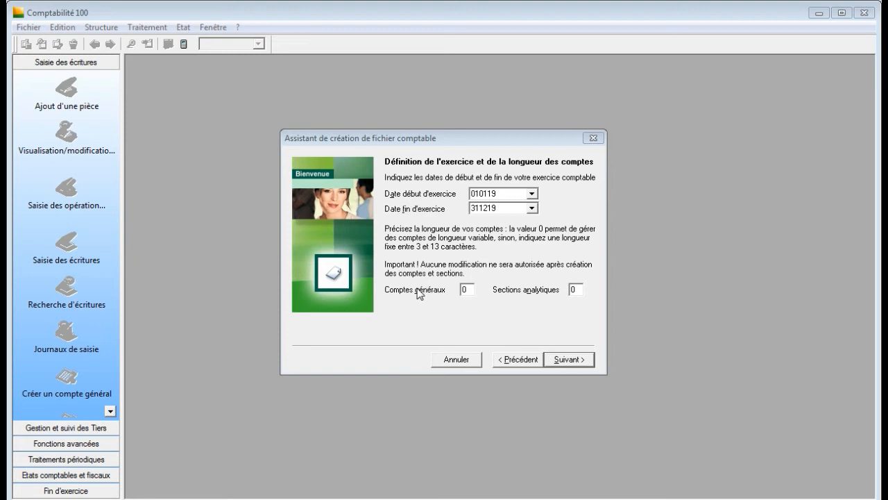
# Step: Set the general account length to 8 characters and proceed to the bookkeeping currency
pyautogui.click(461, 289)
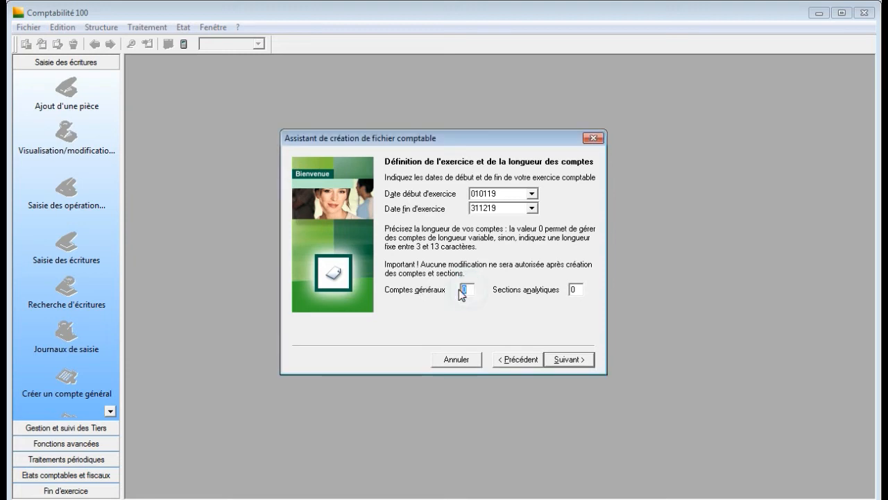
pyautogui.write('8')
pyautogui.click(565, 363)
pyautogui.click(565, 362)
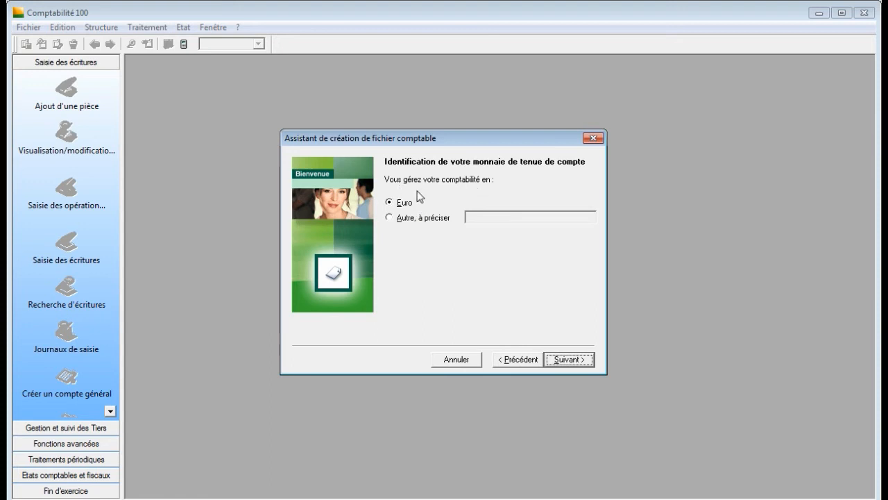
# Step: Specify MAD as the bookkeeping currency instead of the euro and proceed to its characteristics
pyautogui.click(392, 219)
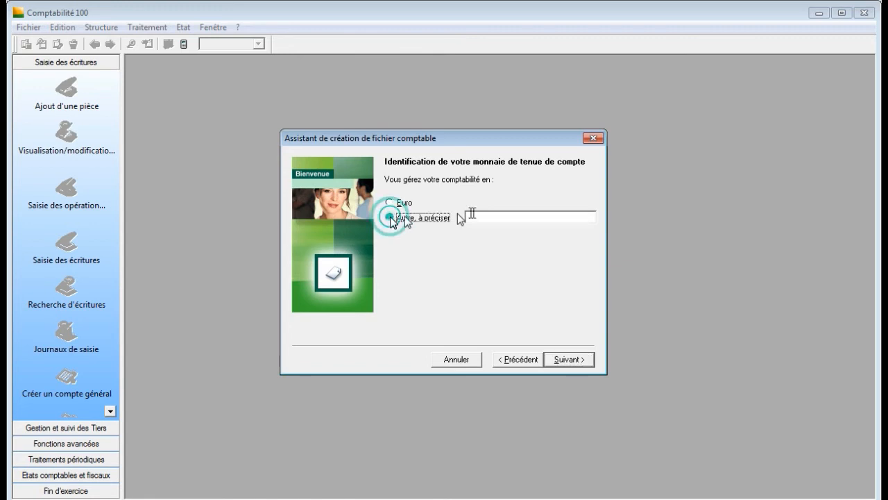
pyautogui.click(480, 218)
pyautogui.write('MAD')
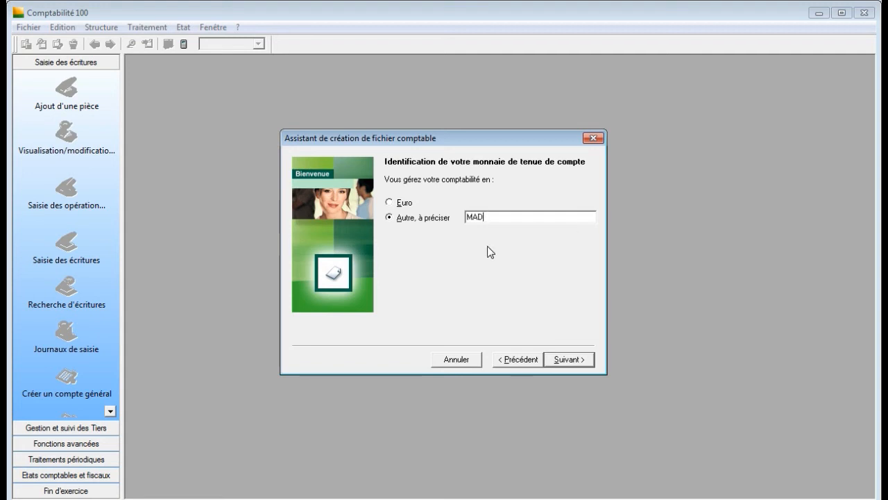
pyautogui.click(570, 361)
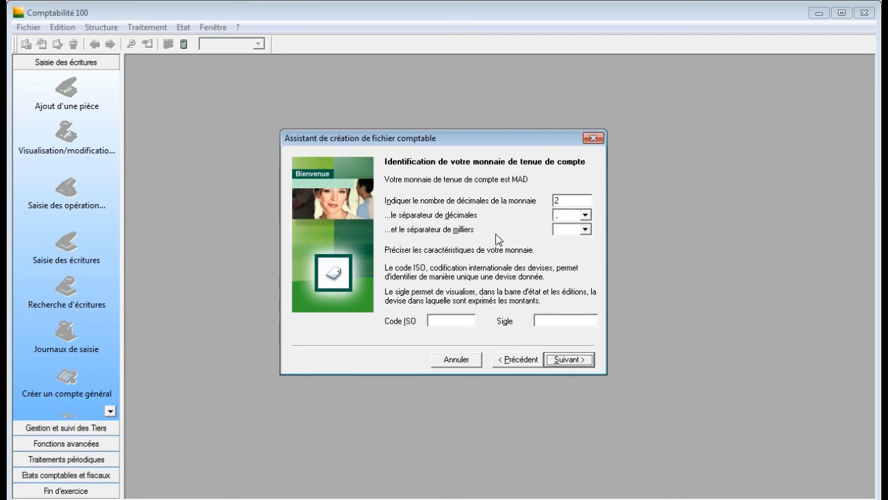
# Step: Set the currency's ISO code to MAD and choose to define the accounting parameters manually instead of using the standard model
pyautogui.click(585, 229)
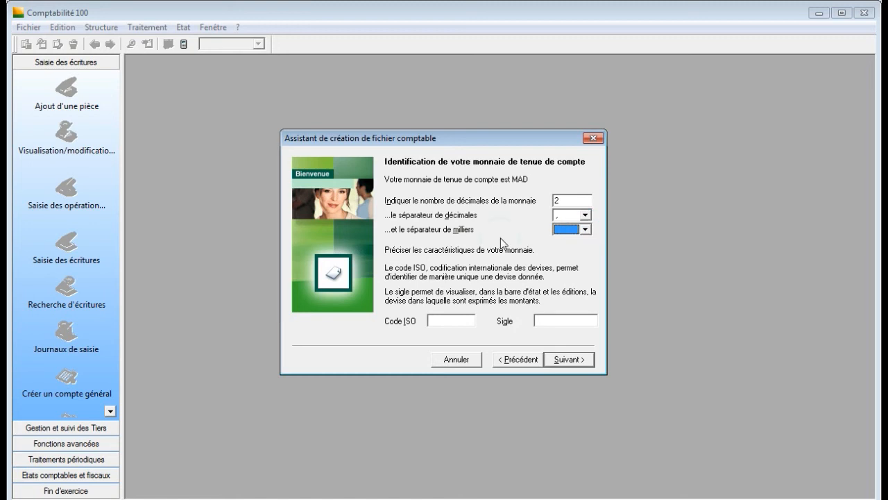
pyautogui.click(442, 321)
pyautogui.write('MAD')
pyautogui.click(537, 337)
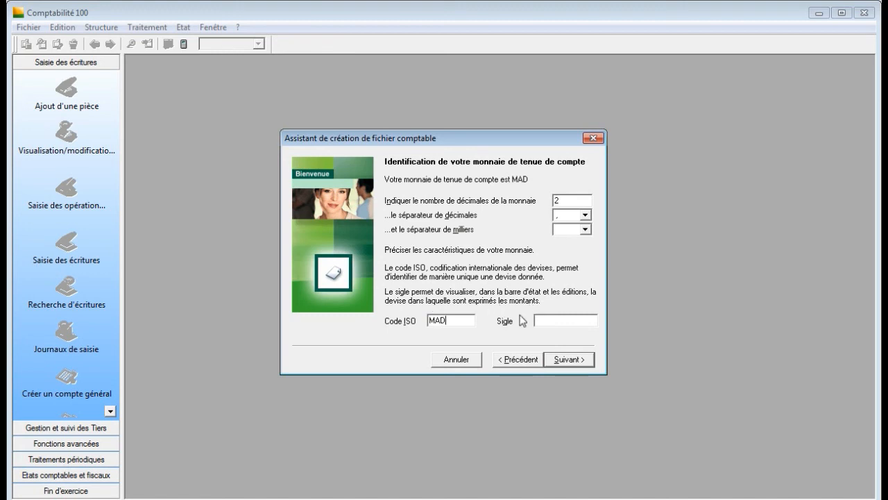
pyautogui.click(568, 361)
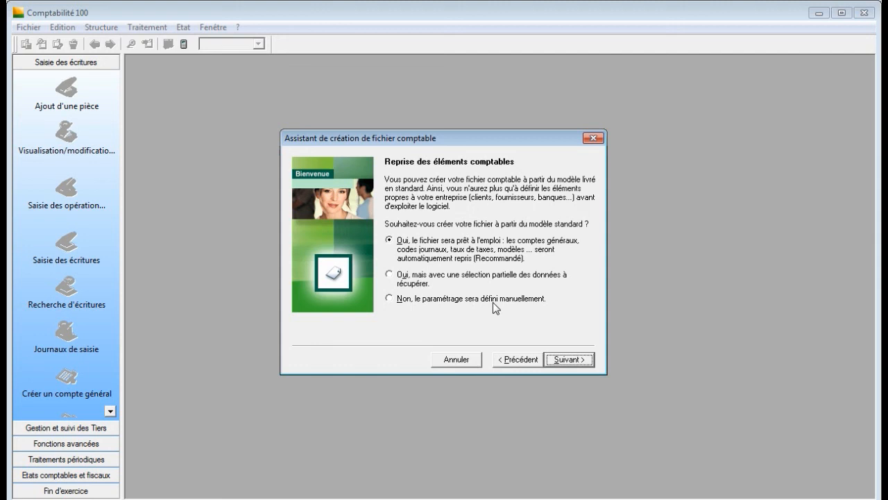
pyautogui.click(389, 300)
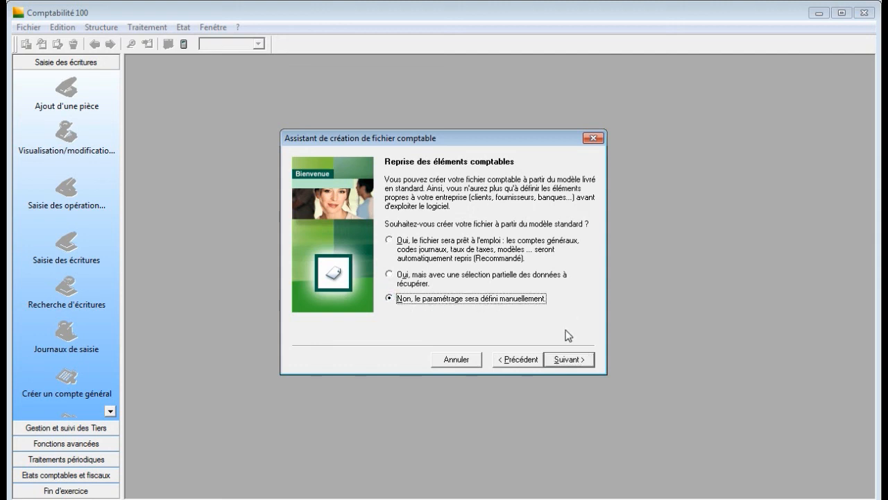
pyautogui.click(570, 358)
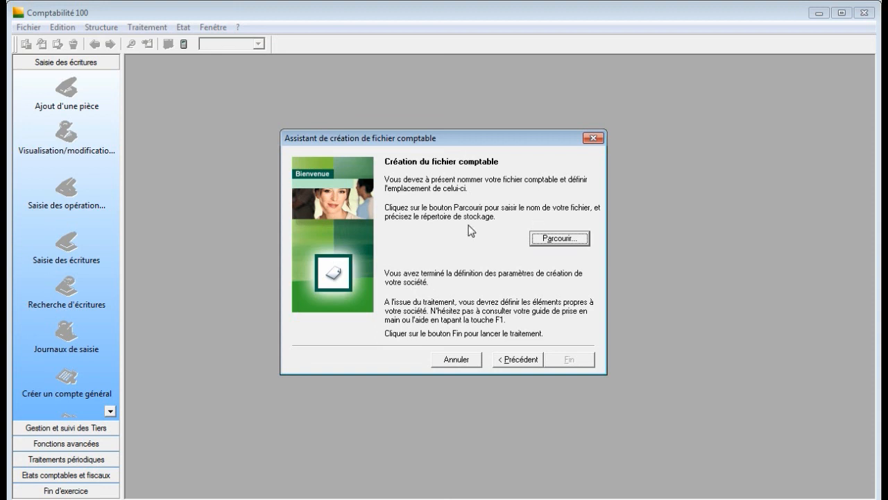
# Step: Name the accounting file STEMDOC.mae, save that choice and launch the file's creation
pyautogui.click(550, 244)
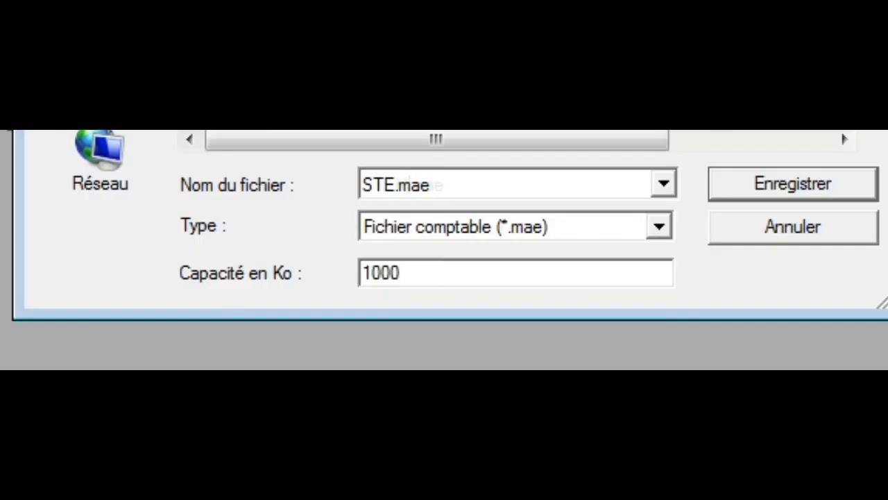
pyautogui.write('M')
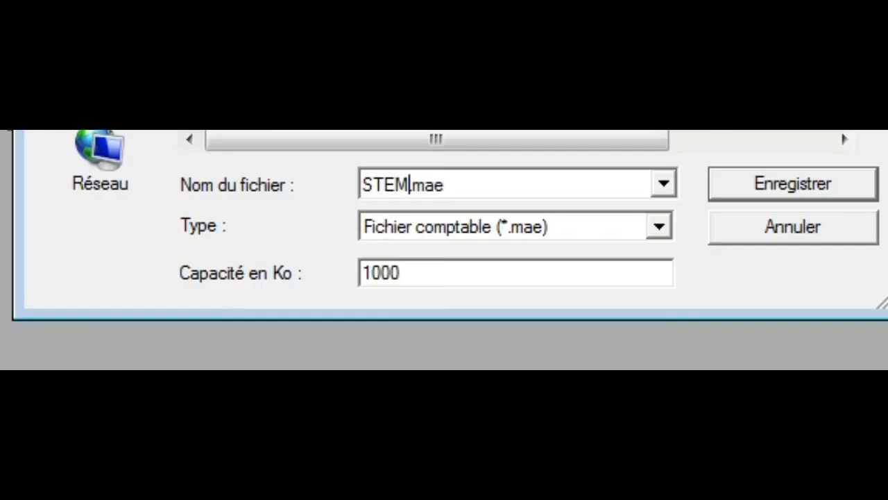
pyautogui.write('D')
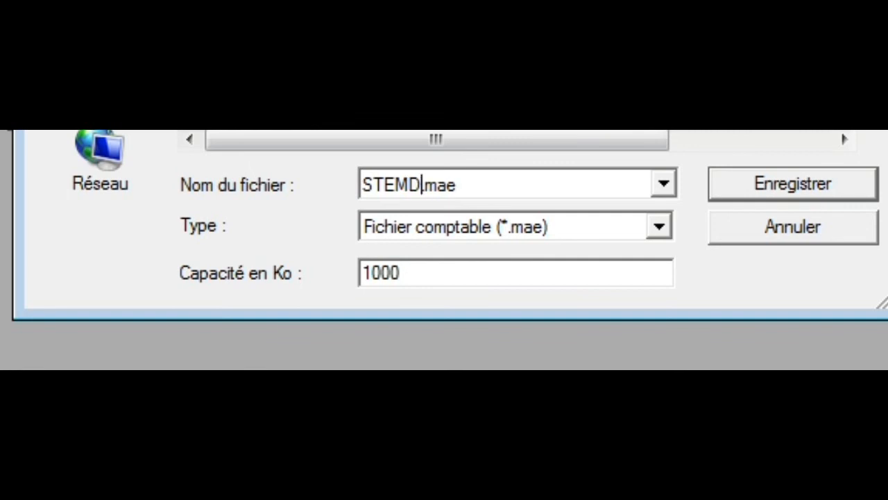
pyautogui.write('OC')
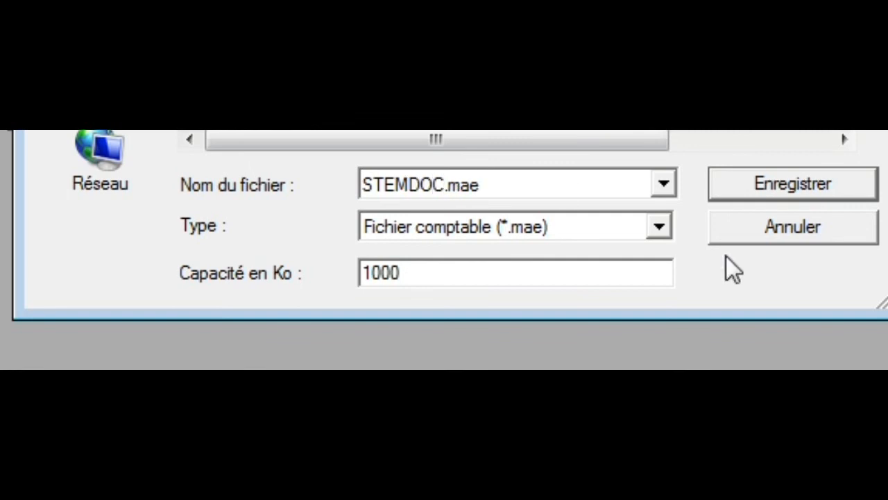
pyautogui.click(771, 187)
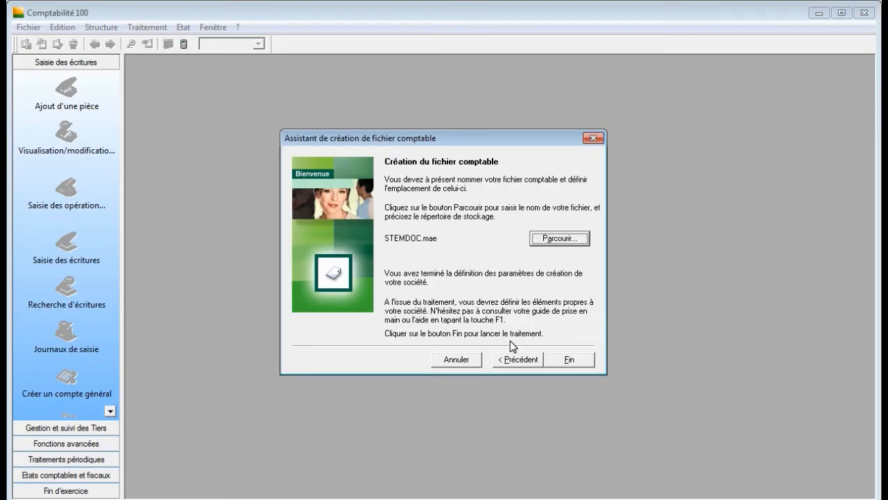
pyautogui.click(569, 361)
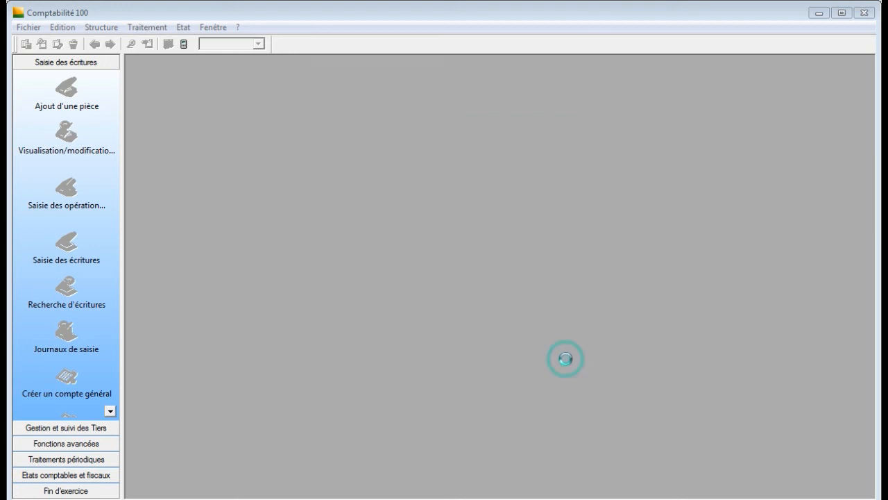